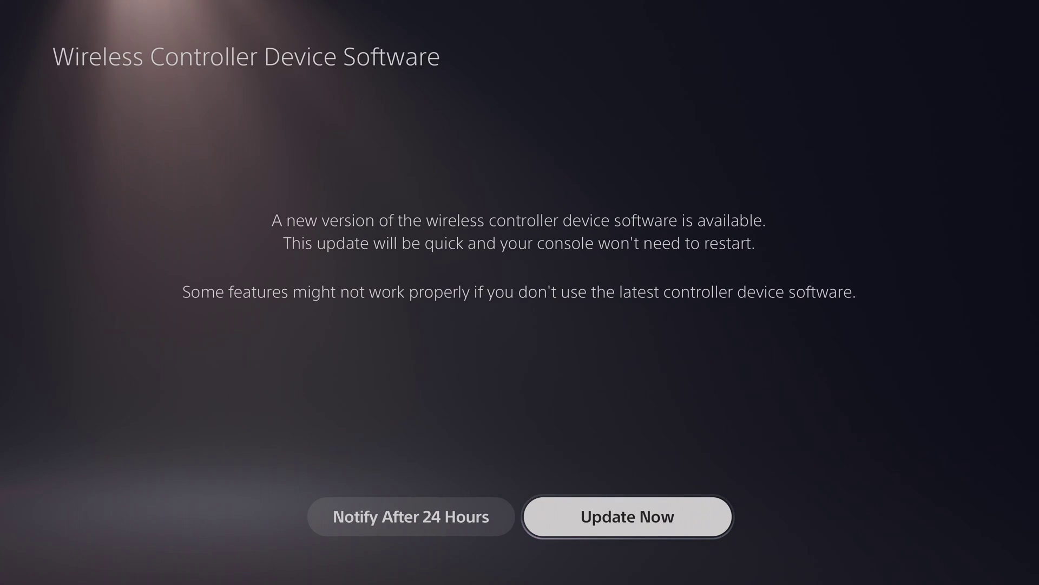
# - Choose Notify After 24 Hours on the Wireless Controller Device Software prompt
pyautogui.press('Left')
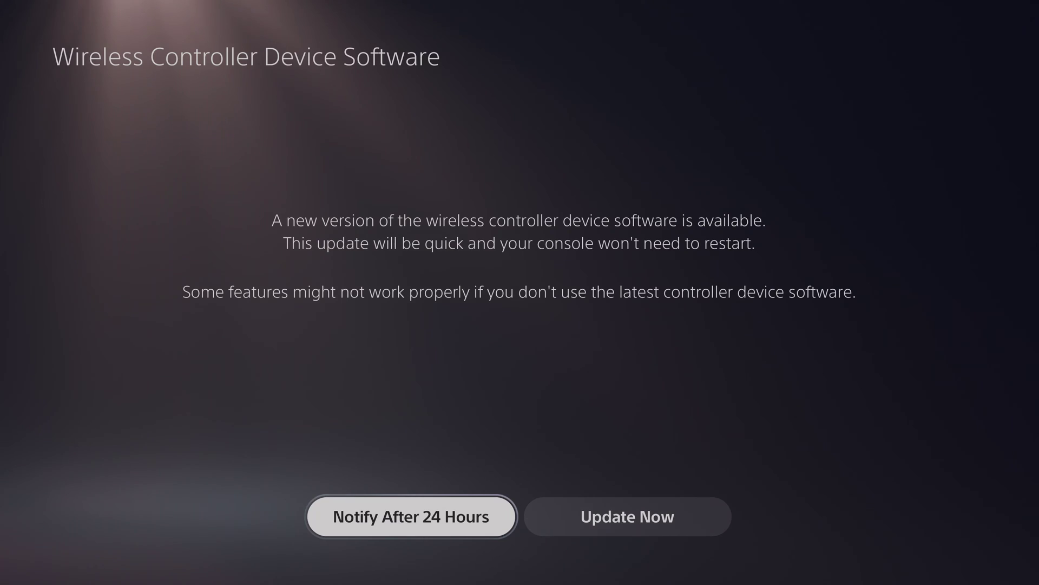
pyautogui.press('Return')
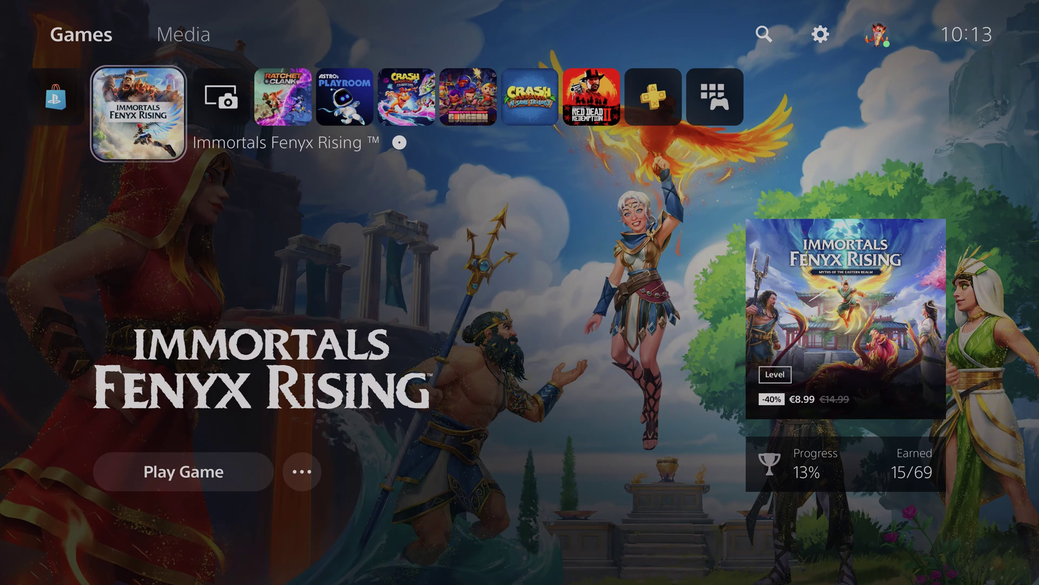
# - Switch off Connect to the Internet in Network settings, check it shows not connected, then back out
pyautogui.press('Up')
pyautogui.press('Right')
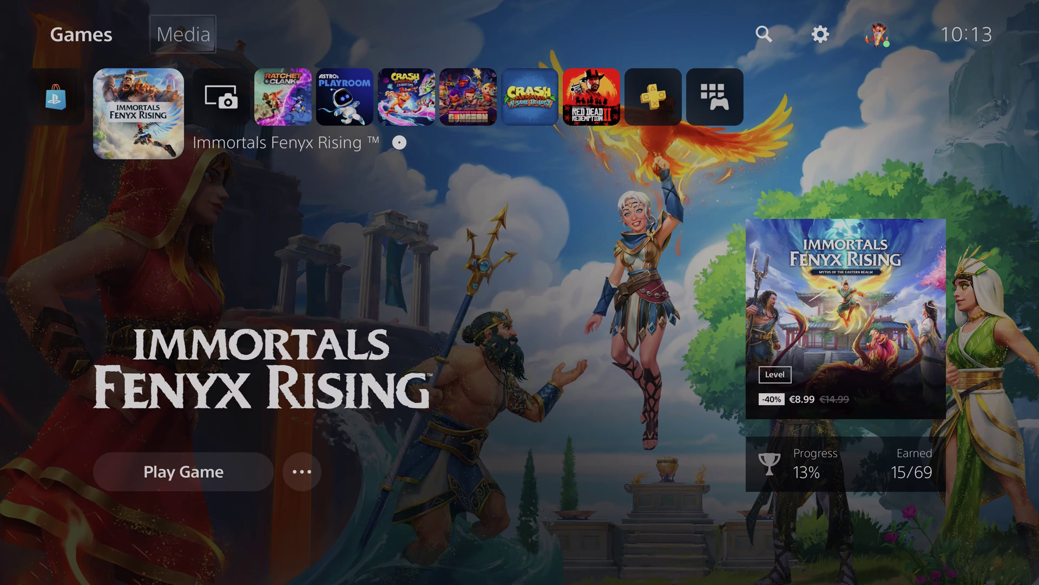
pyautogui.press('Right')
pyautogui.press('Right')
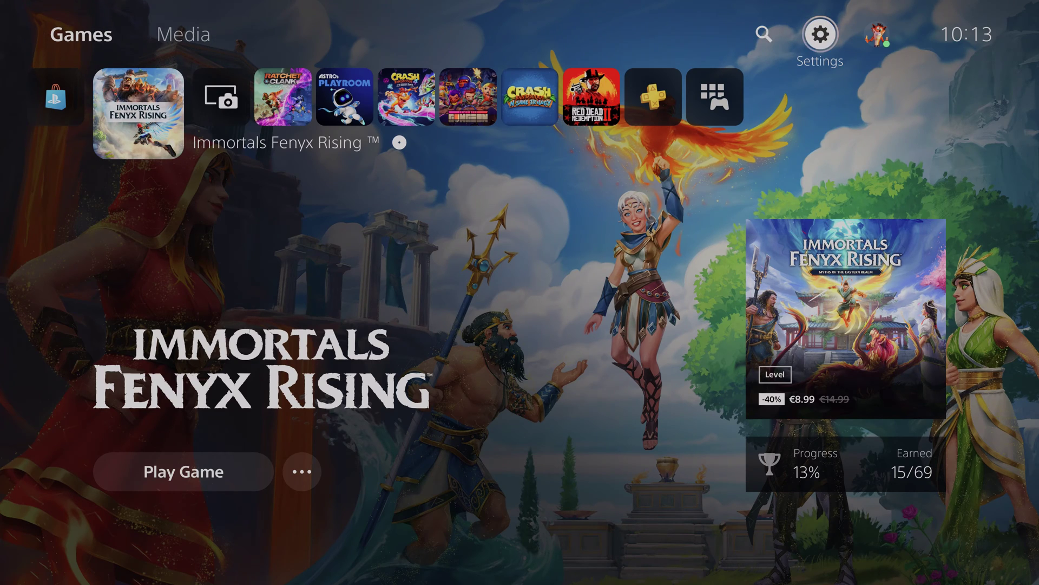
pyautogui.press('Return')
pyautogui.press('Return')
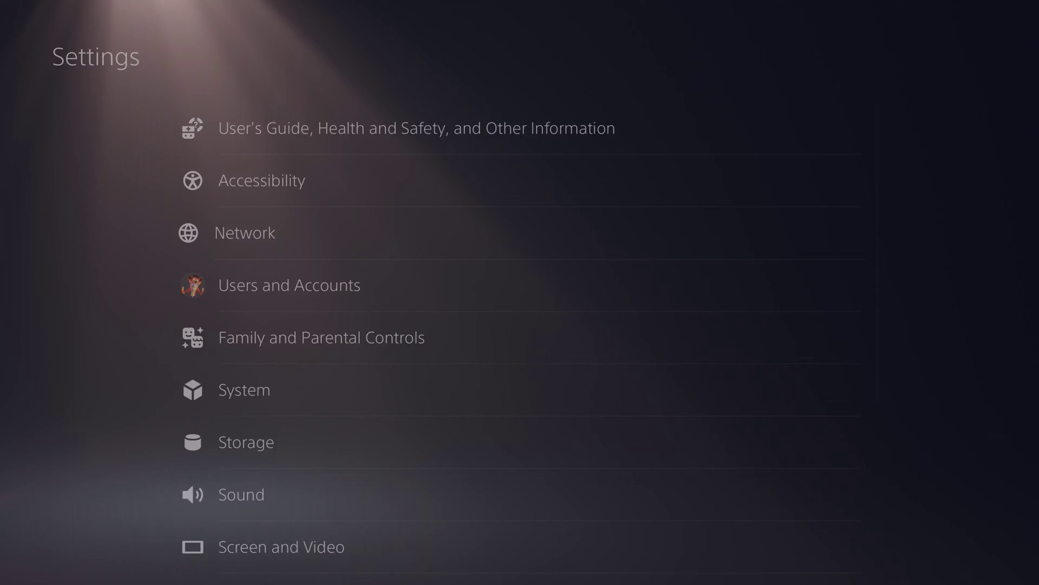
pyautogui.press('Down')
pyautogui.press('Right')
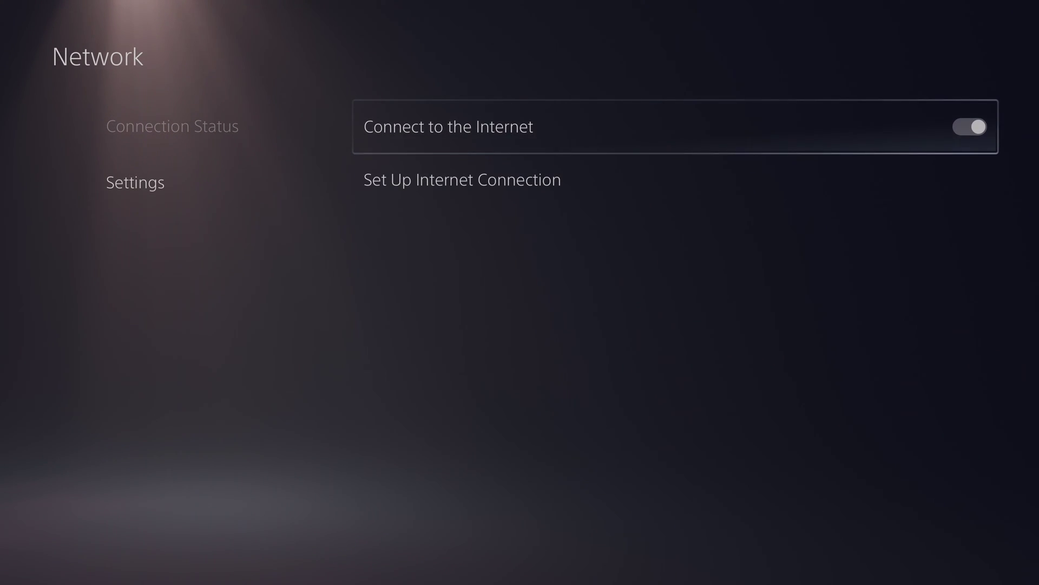
pyautogui.press('Return')
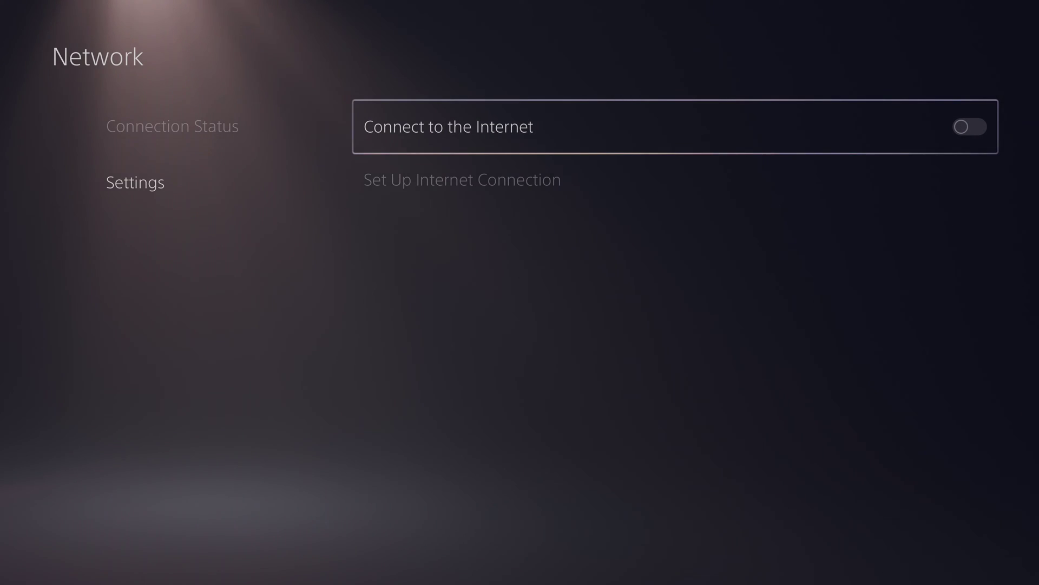
pyautogui.press('Left')
pyautogui.press('Up')
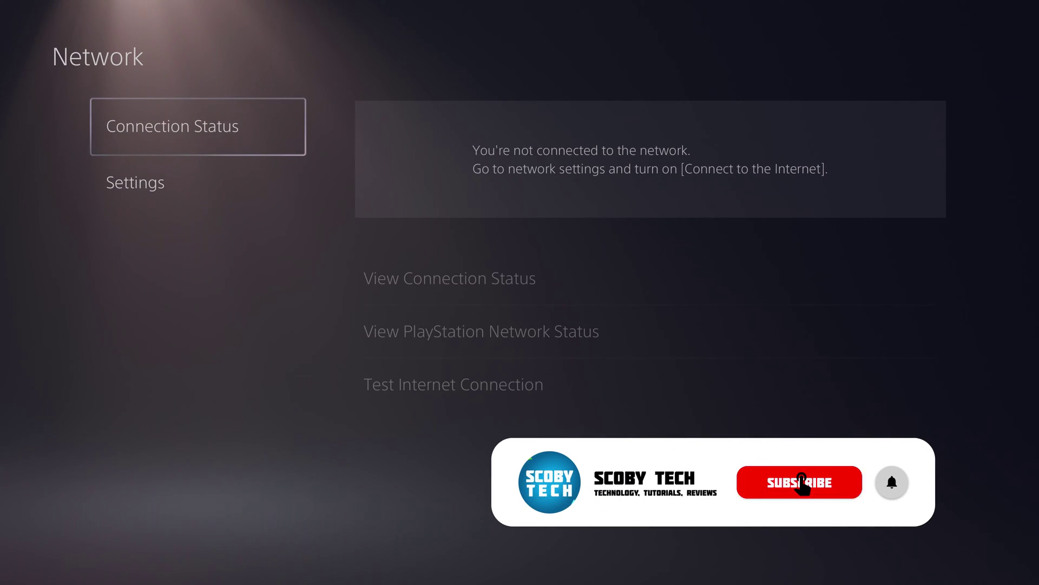
pyautogui.press('Escape')
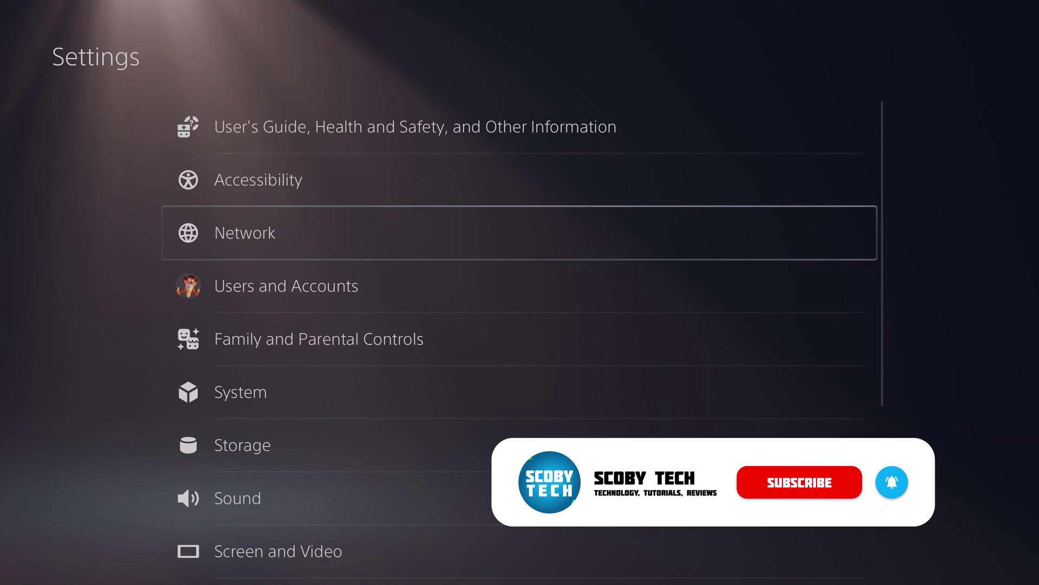
# - Go to System > Date and Time and choose to set the date and time manually
pyautogui.press('Down')
pyautogui.press('Down')
pyautogui.press('Down')
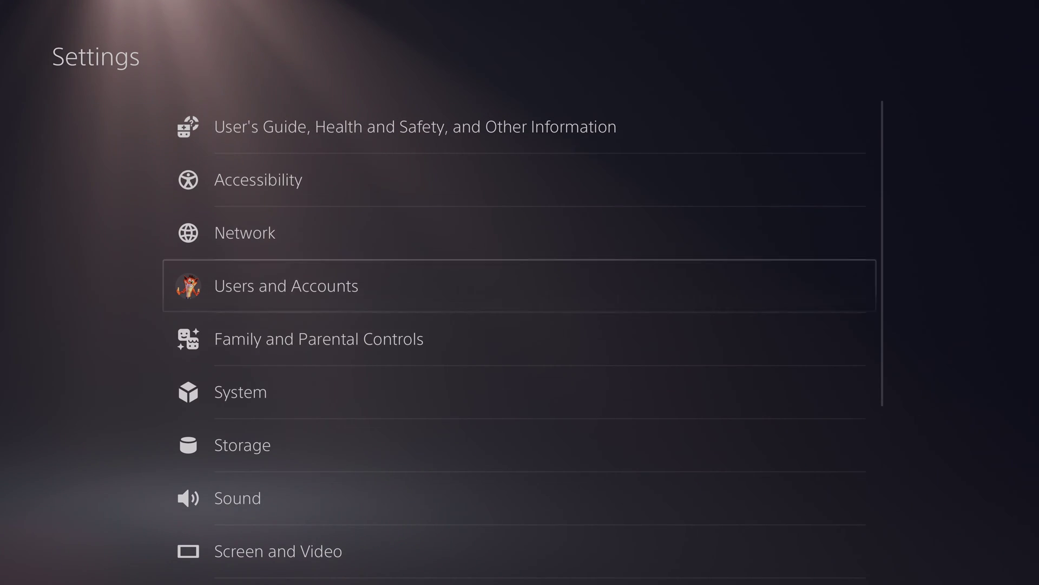
pyautogui.press('Return')
pyautogui.press('Down')
pyautogui.press('Down')
pyautogui.press('Down')
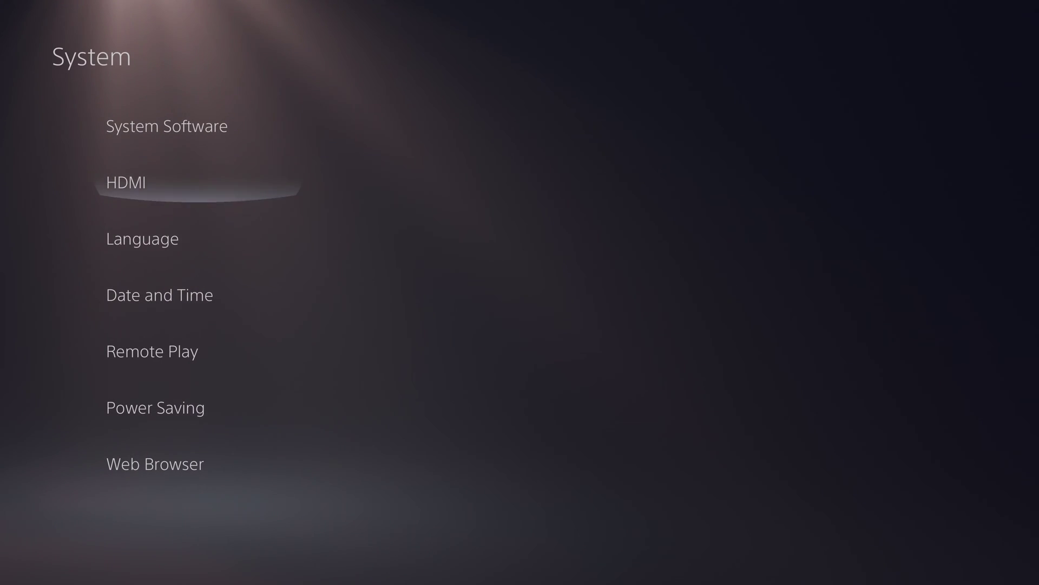
pyautogui.press('Right')
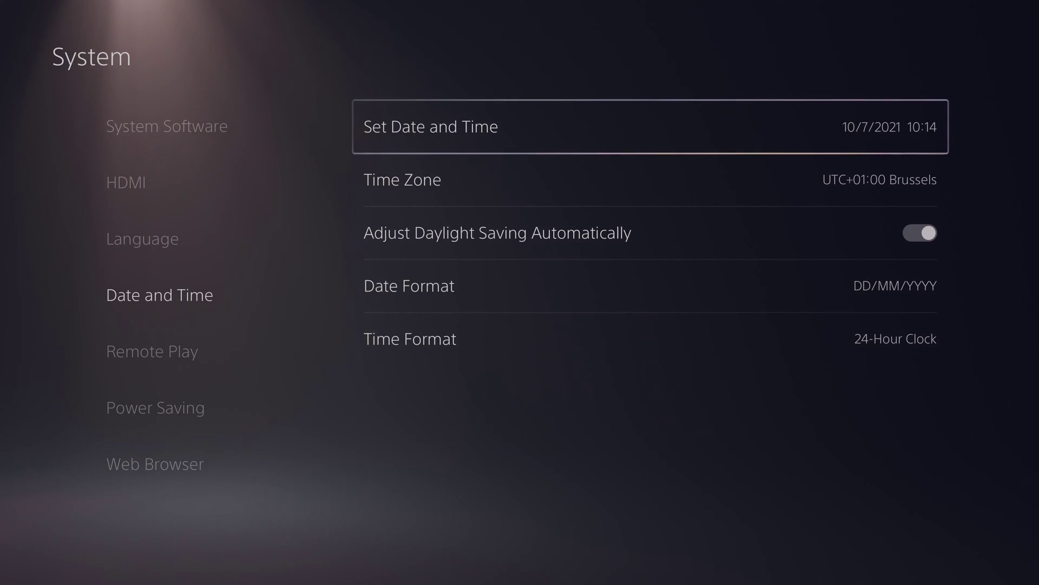
pyautogui.press('Return')
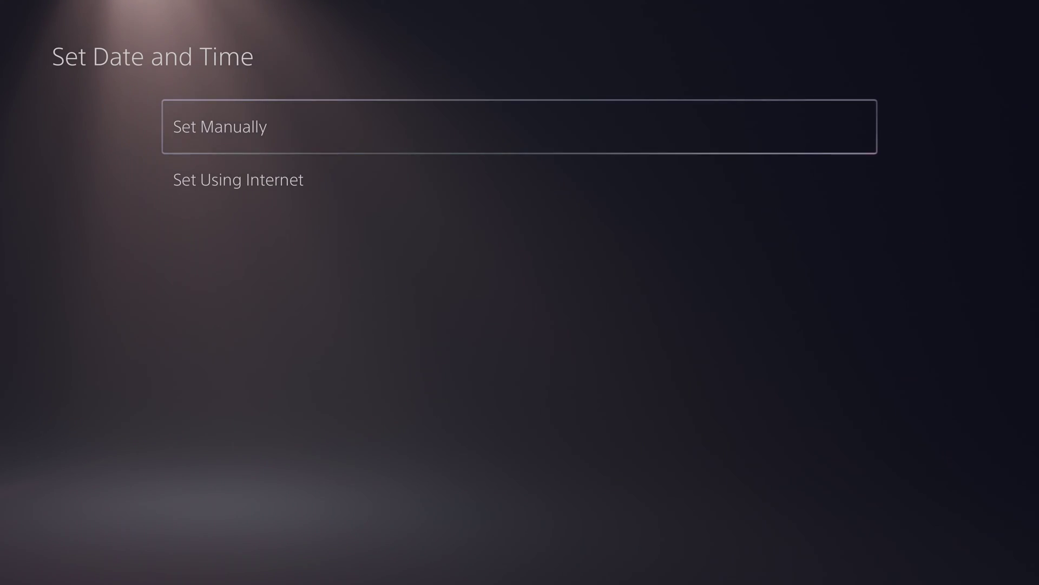
pyautogui.press('Return')
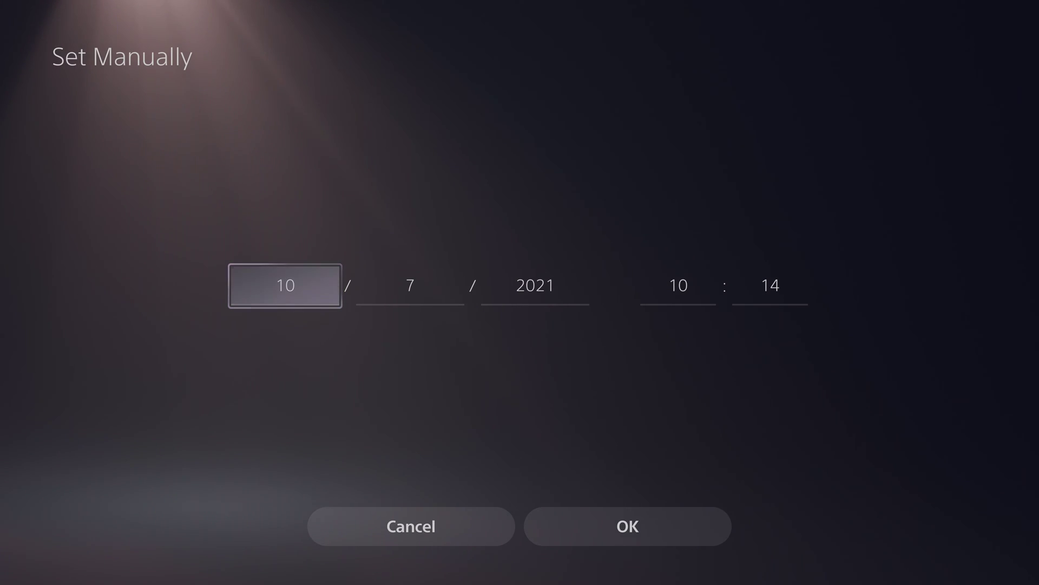
# - Change the month from 10 to 9, giving 9/7/2021 10:14, and confirm with OK
pyautogui.press('Right')
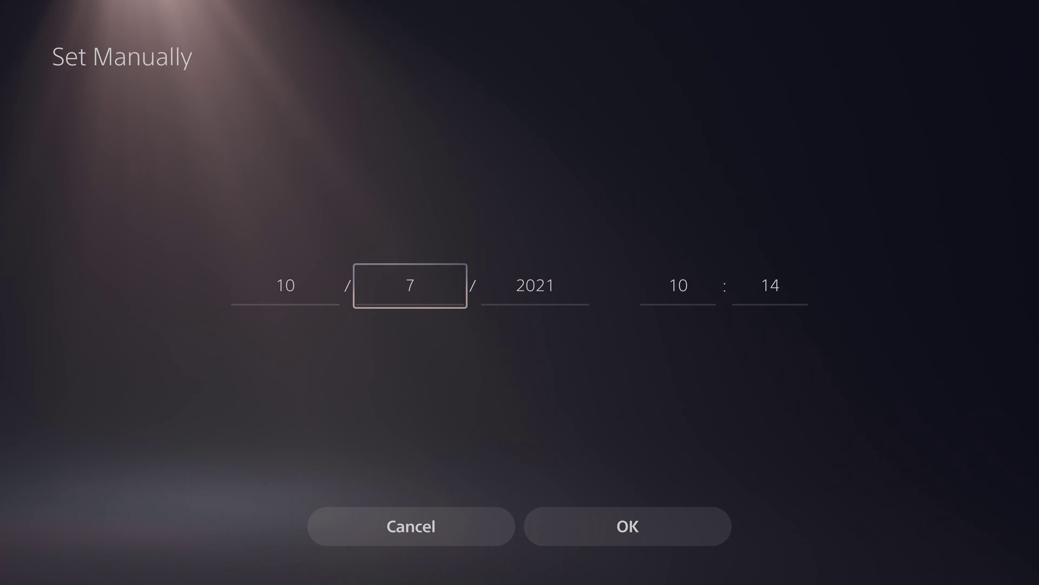
pyautogui.press('Right')
pyautogui.press('Left')
pyautogui.press('Left')
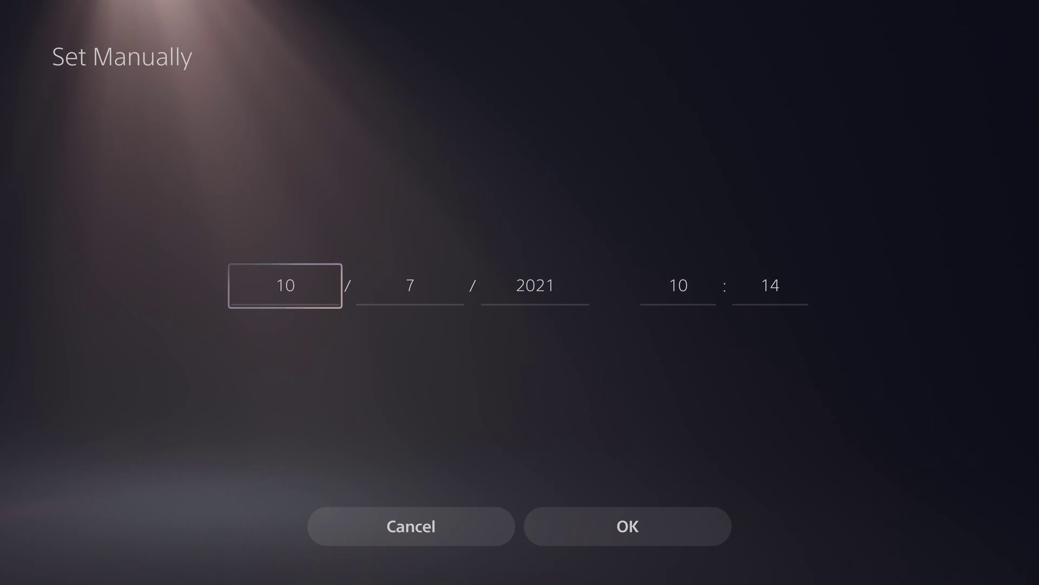
pyautogui.press('Return')
pyautogui.press('Down')
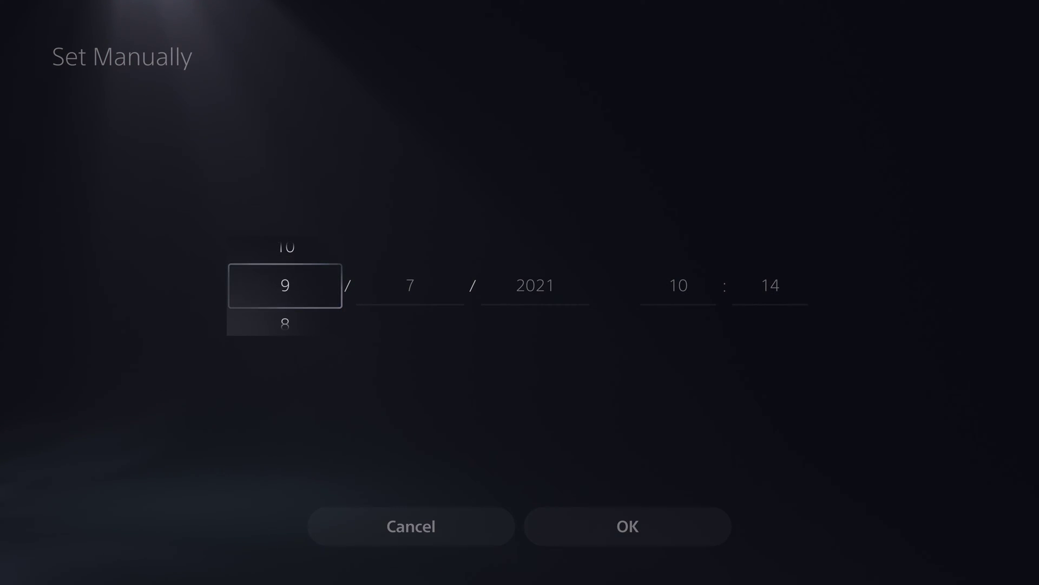
pyautogui.press('Return')
pyautogui.press('Right')
pyautogui.press('Right')
pyautogui.press('Left')
pyautogui.press('Left')
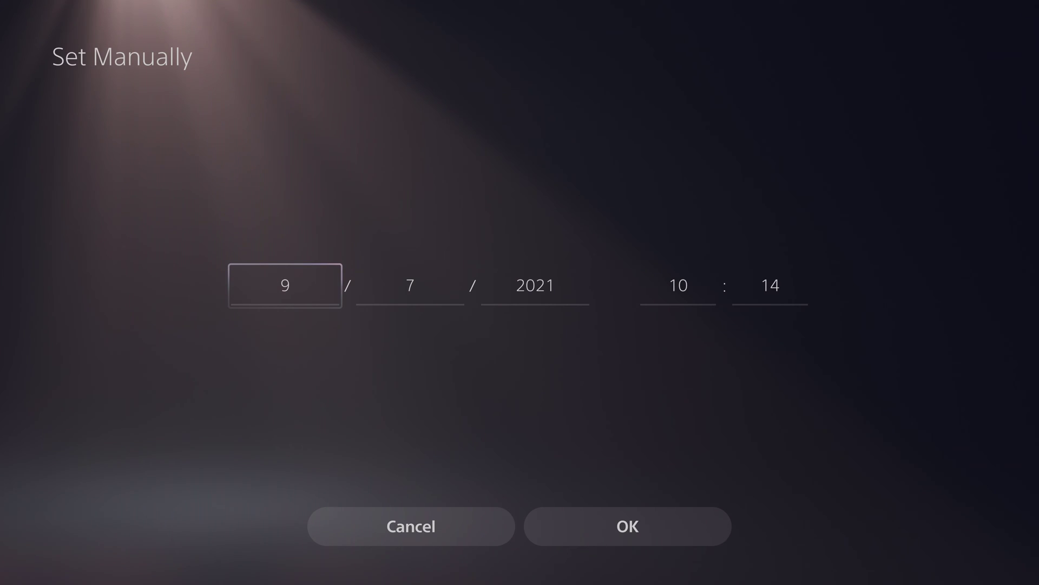
pyautogui.press('Right')
pyautogui.press('Right')
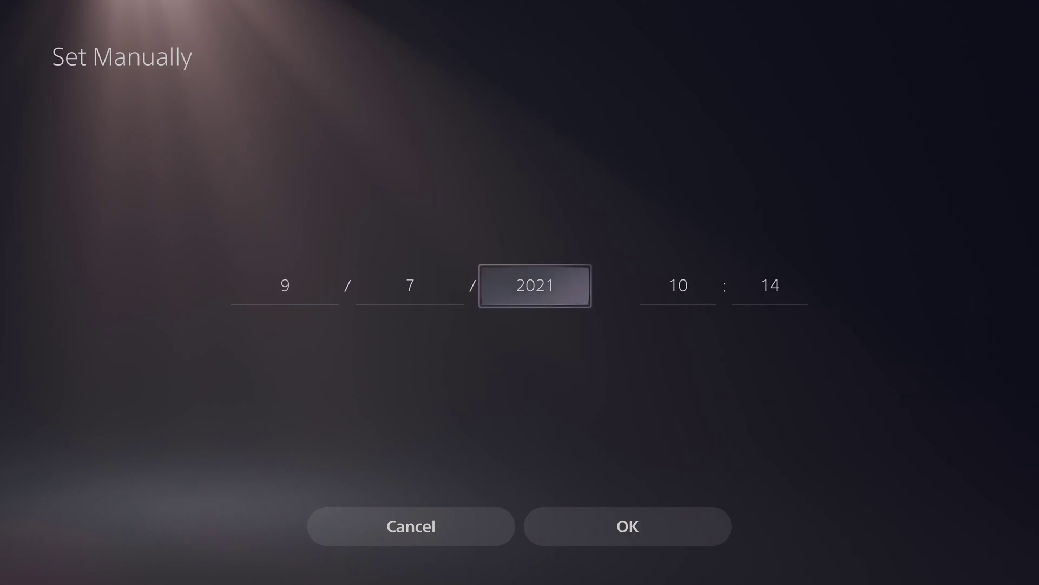
pyautogui.press('Down')
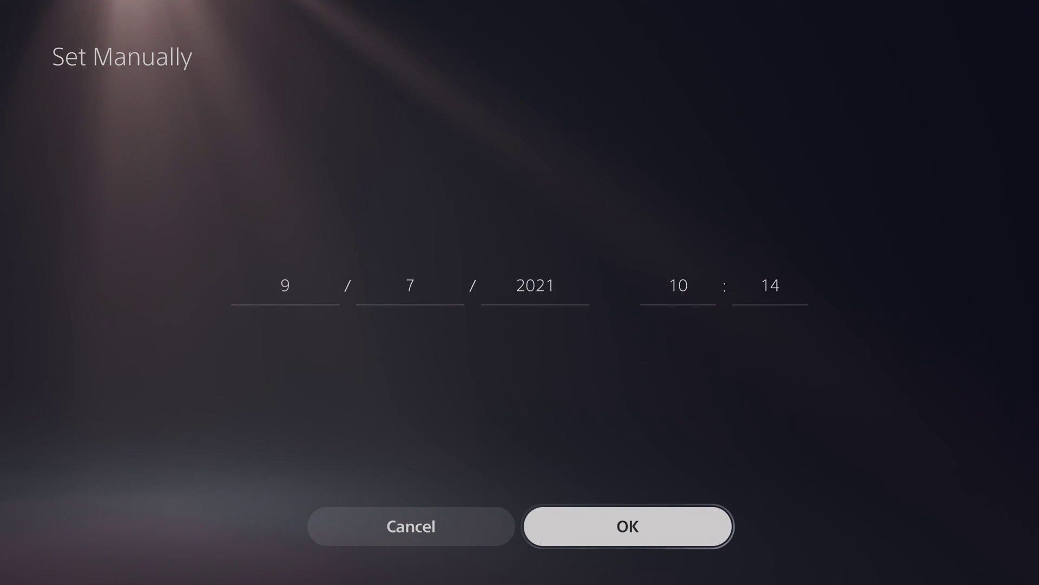
pyautogui.press('Return')
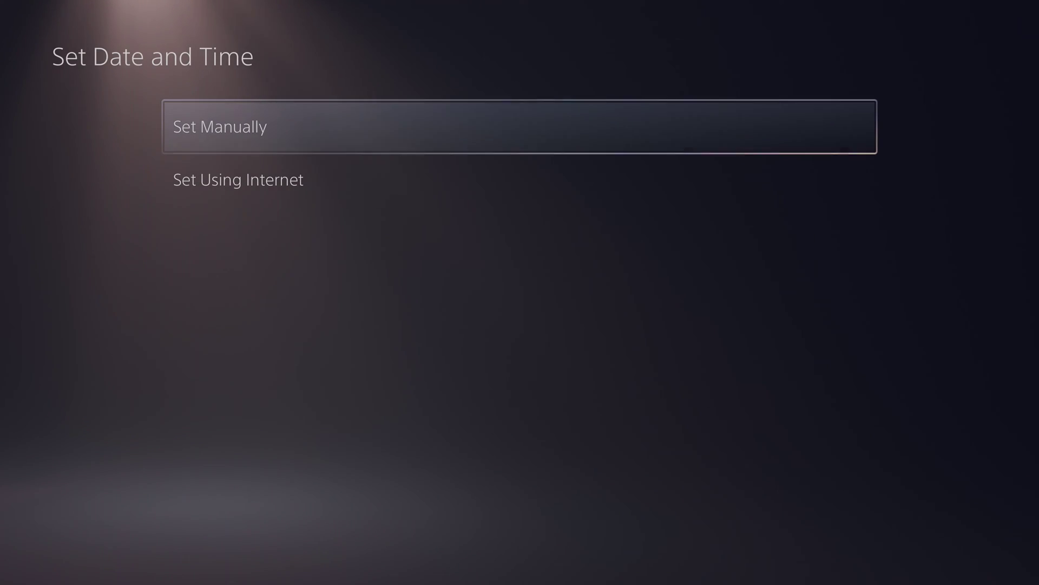
# - Bring up the power options from the control center, highlighting Restart PS5
pyautogui.press('Escape')
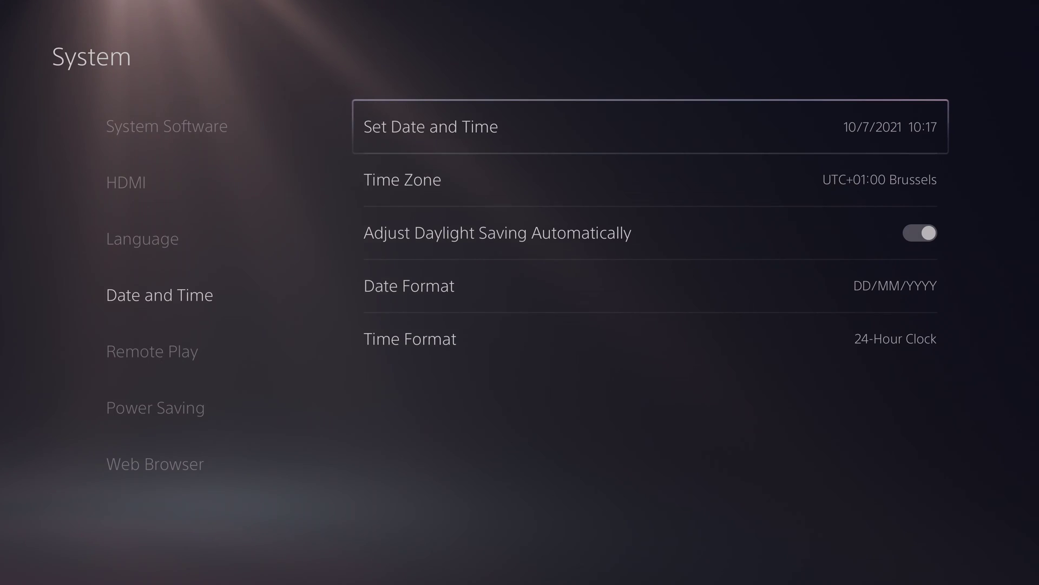
pyautogui.press('super')
pyautogui.press('Right')
pyautogui.press('Right')
pyautogui.press('Right')
pyautogui.press('Right')
pyautogui.press('Right')
pyautogui.press('Right')
pyautogui.press('Right')
pyautogui.press('Right')
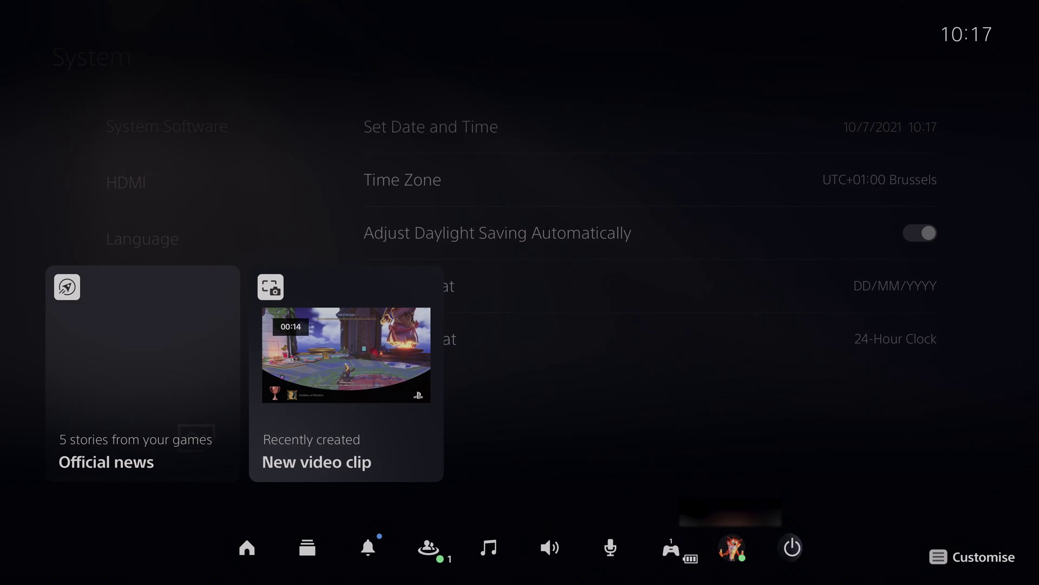
pyautogui.press('Return')
pyautogui.press('Down')
pyautogui.press('Down')
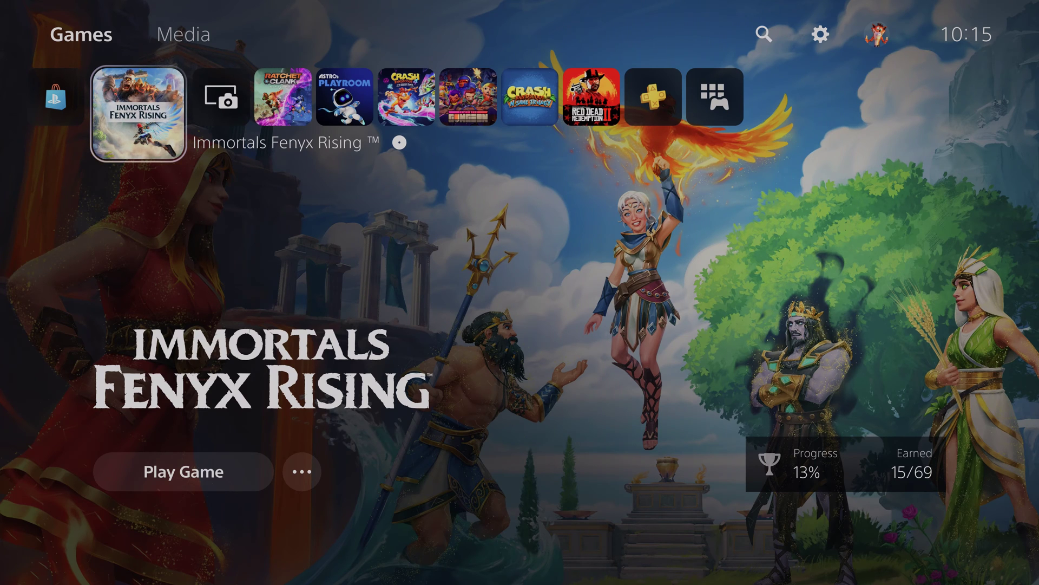
# - Switch Connect to the Internet back on, then return to Set Date and Time
pyautogui.press('Up')
pyautogui.press('Right')
pyautogui.press('Right')
pyautogui.press('Right')
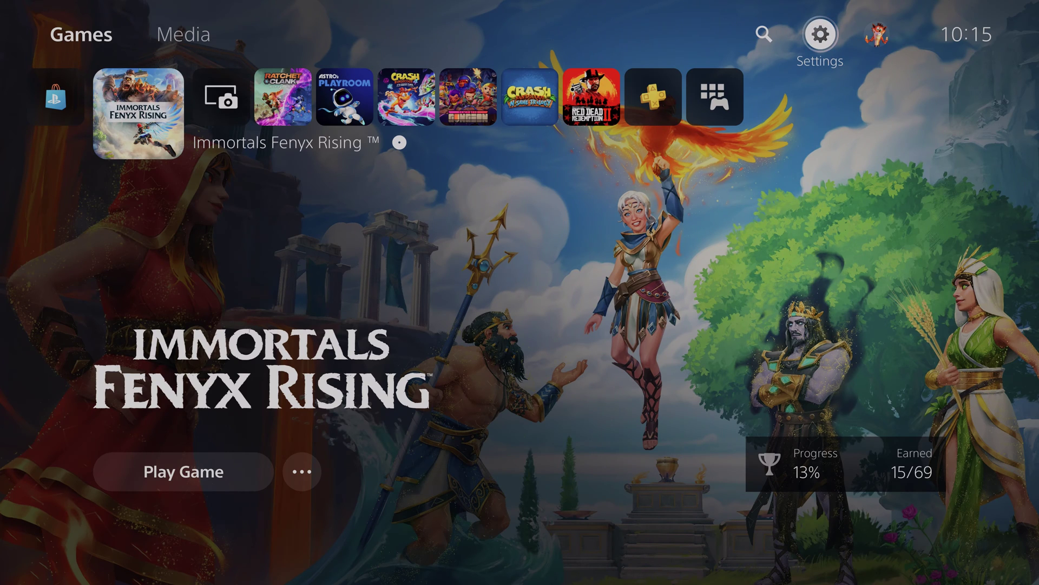
pyautogui.press('Return')
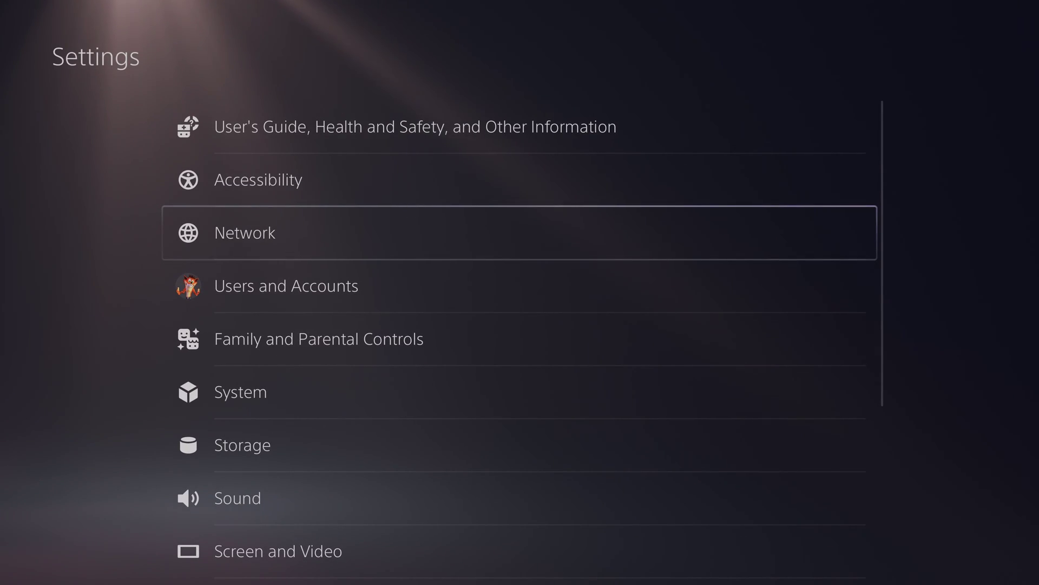
pyautogui.press('Return')
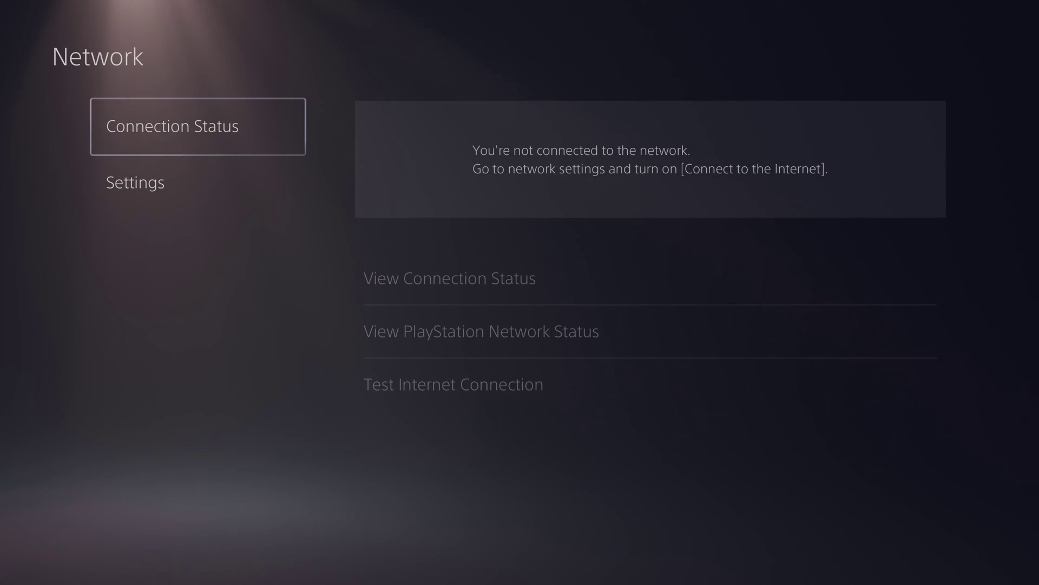
pyautogui.press('Down')
pyautogui.press('Right')
pyautogui.press('Return')
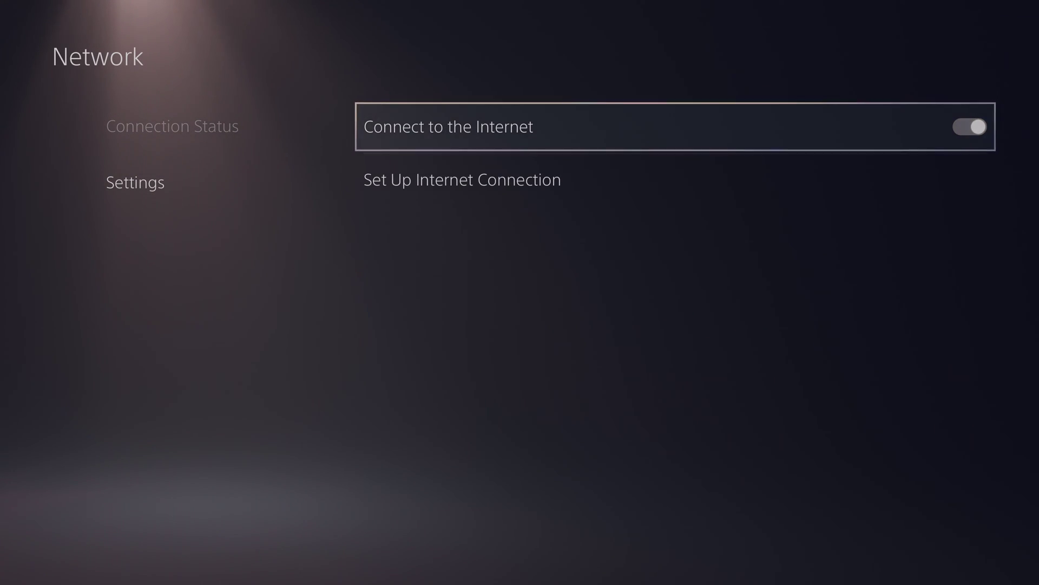
pyautogui.press('Left')
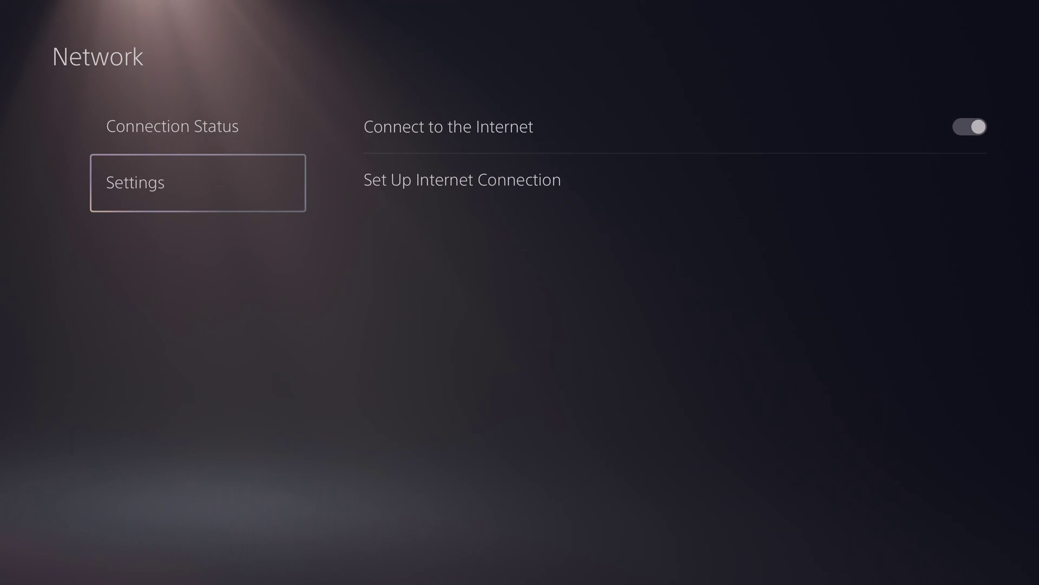
pyautogui.press('Escape')
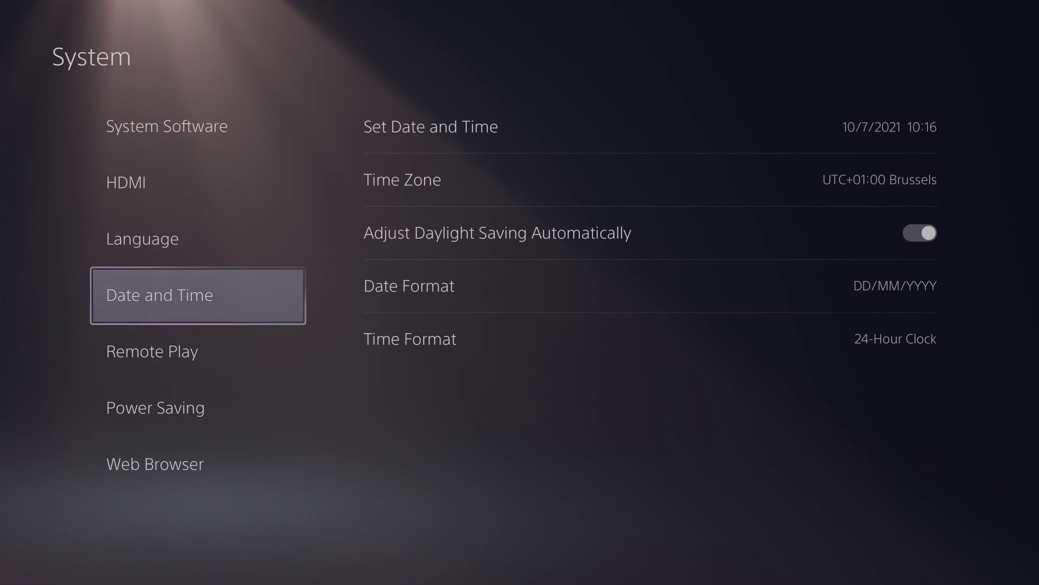
pyautogui.press('Right')
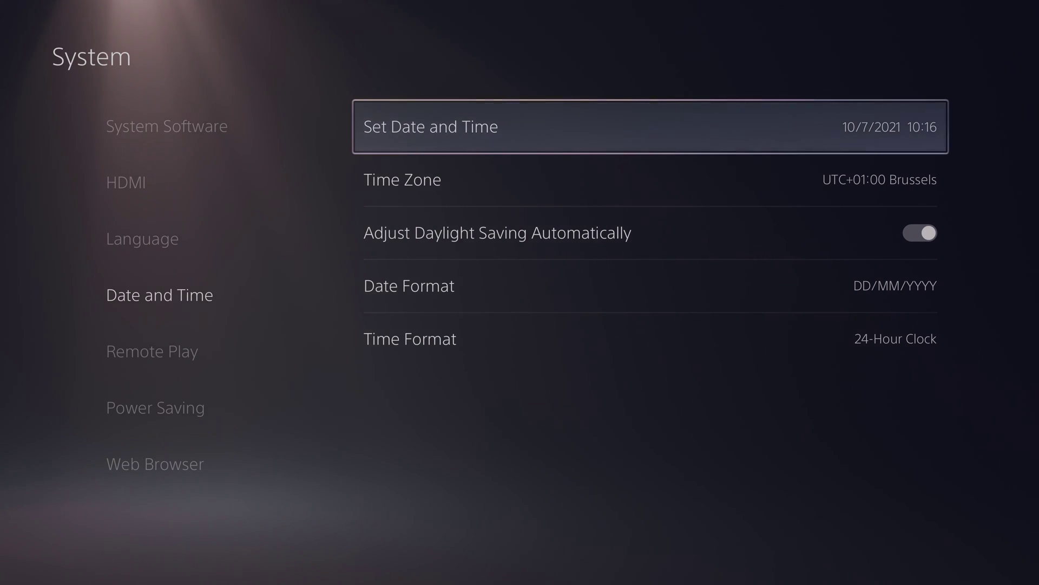
# - Review the Set Date and Time methods, then open the power options to restart the PS5
pyautogui.press('Return')
pyautogui.press('Down')
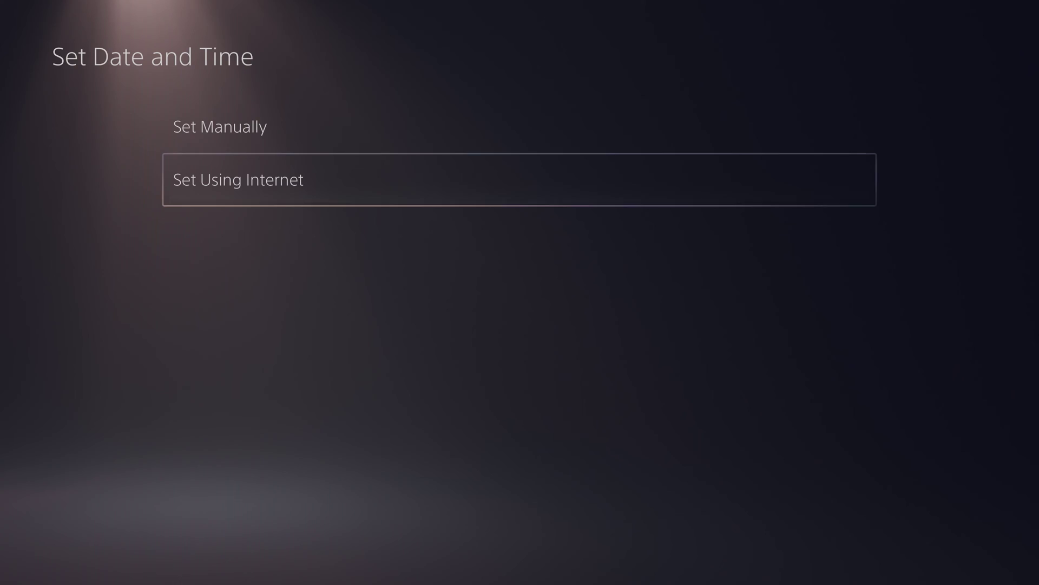
pyautogui.press('Escape')
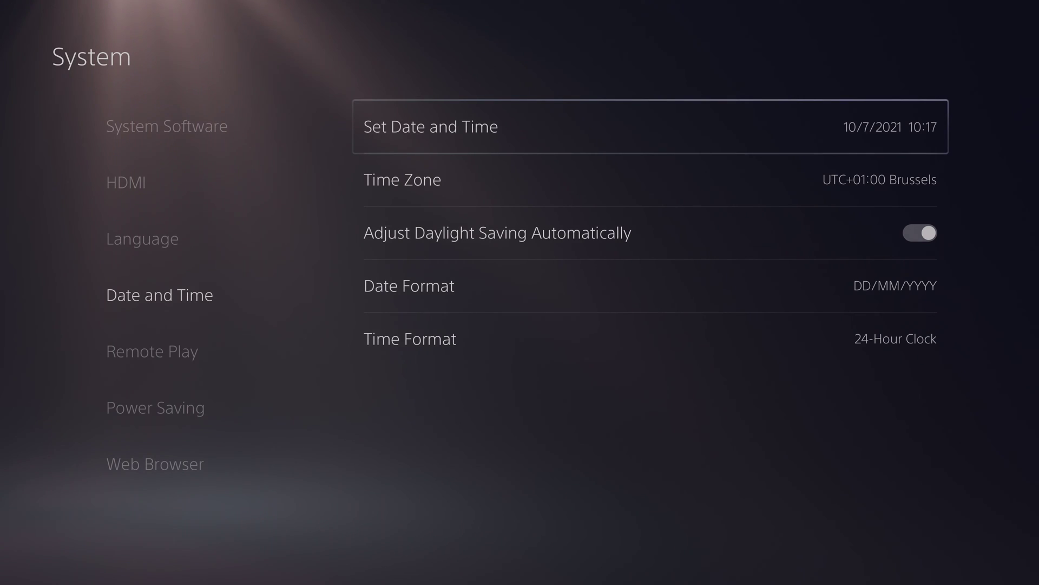
pyautogui.press('super')
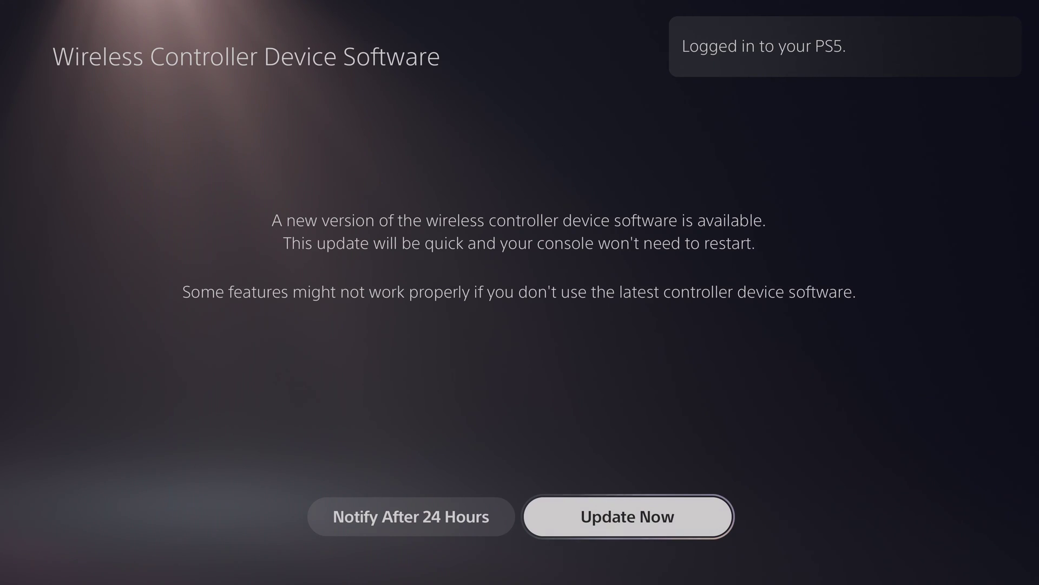
# - Select Update Now on the Wireless Controller Device Software prompt
pyautogui.press('Left')
pyautogui.press('Right')
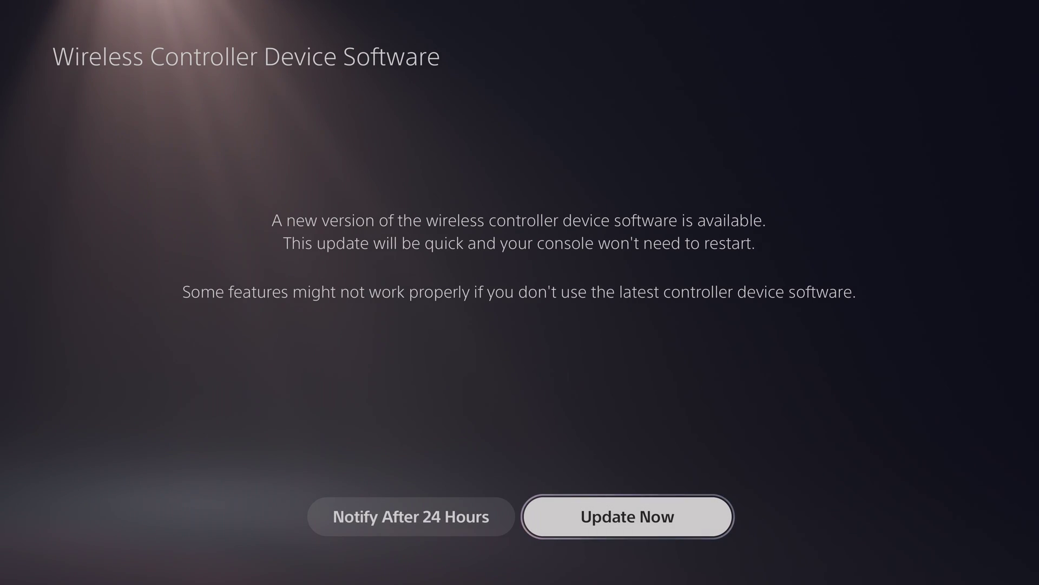
pyautogui.press('Return')
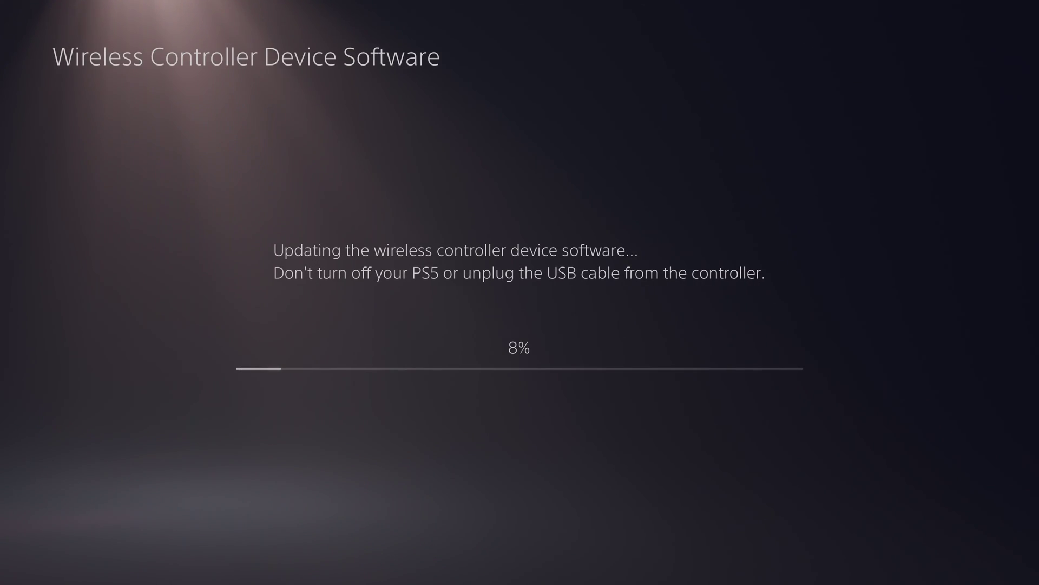